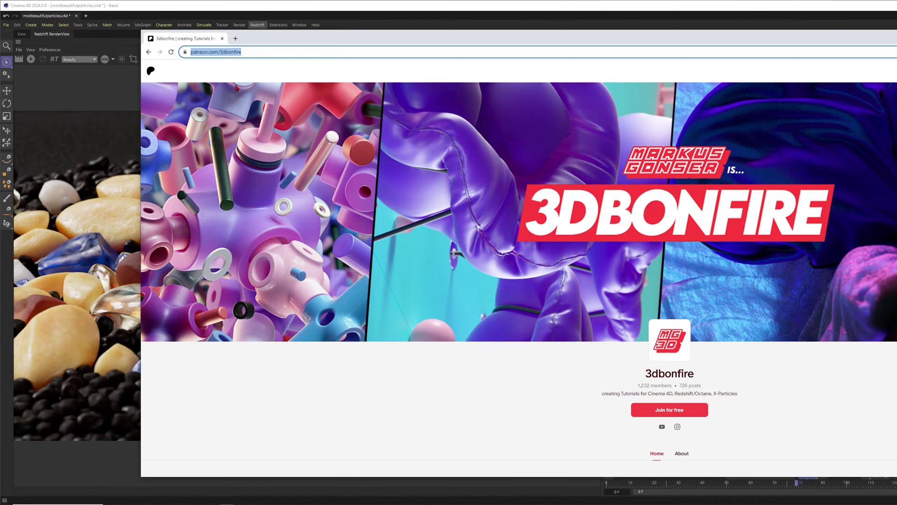
{"action": "scroll", "coordinate": [720, 219], "scroll_direction": "down", "scroll_amount": 4}
{"action": "scroll", "coordinate": [792, 351], "scroll_direction": "down", "scroll_amount": 4}
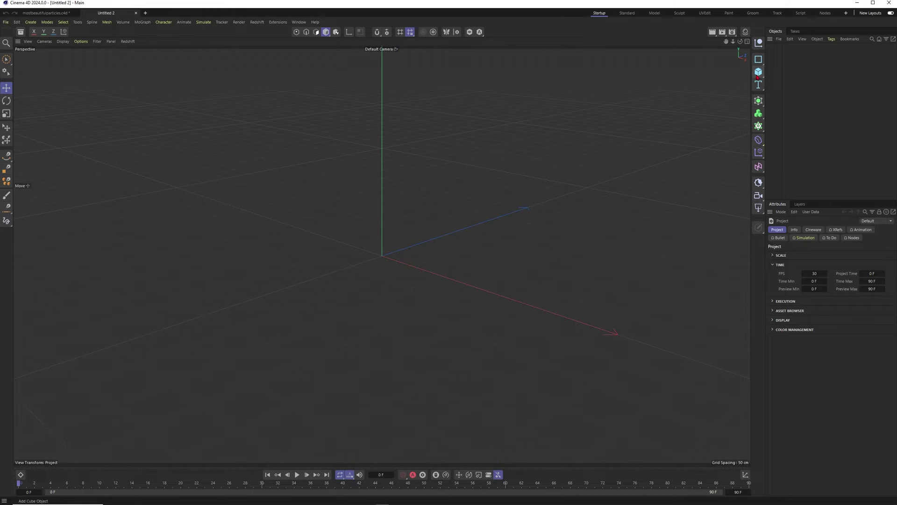
Add a plane with width and height of 1000 cm.
{"action": "left_click", "coordinate": [759, 60]}
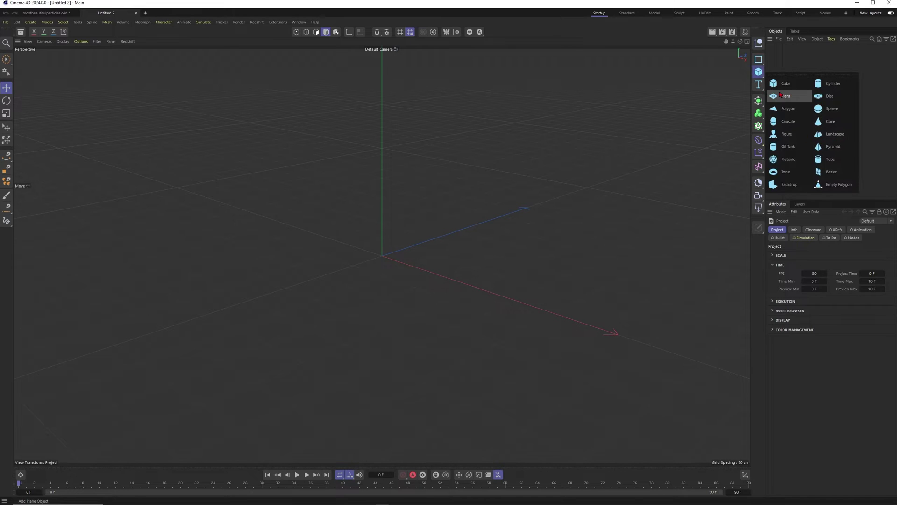
{"action": "left_click", "coordinate": [783, 96]}
{"action": "left_click", "coordinate": [822, 230]}
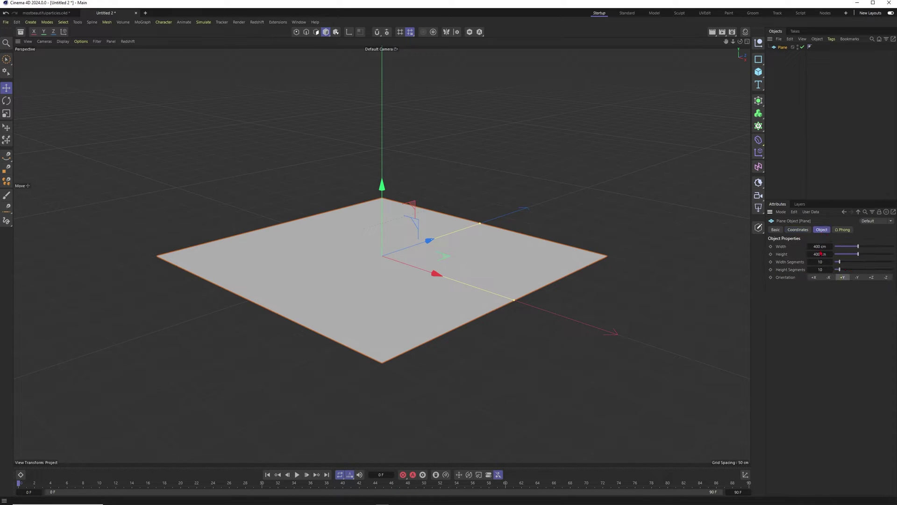
{"action": "type", "text": "1000"}
{"action": "key", "text": "Tab"}
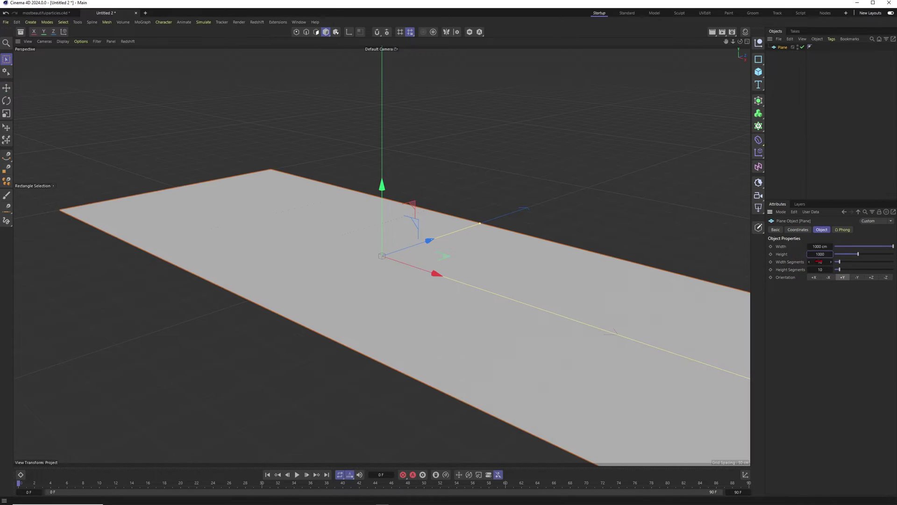
{"action": "type", "text": "1000"}
{"action": "key", "text": "Return"}
{"action": "scroll", "coordinate": [551, 240], "scroll_direction": "down", "scroll_amount": 3}
{"action": "scroll", "coordinate": [533, 236], "scroll_direction": "up", "scroll_amount": 1}
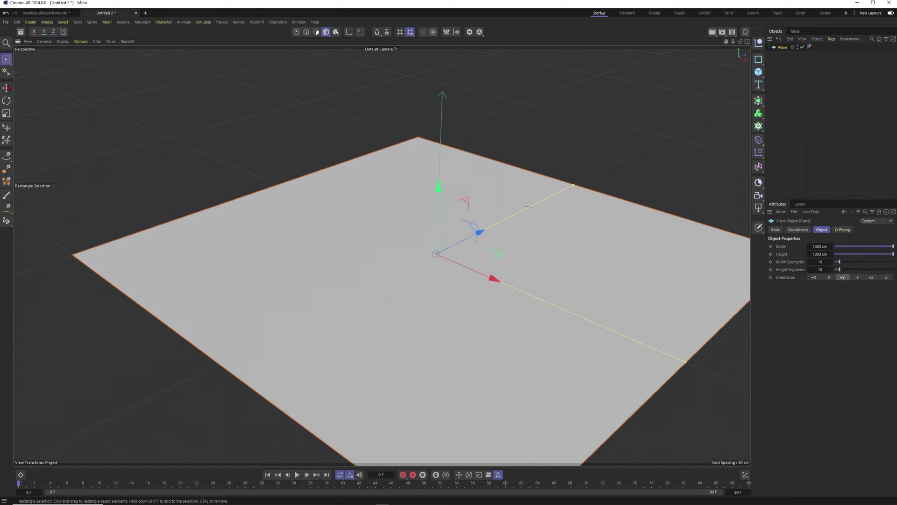
Create a Redshift shader material and apply it to the plane.
{"action": "key", "text": "ctrl+alt+n"}
{"action": "left_click_drag", "start_coordinate": [699, 68], "coordinate": [558, 240]}
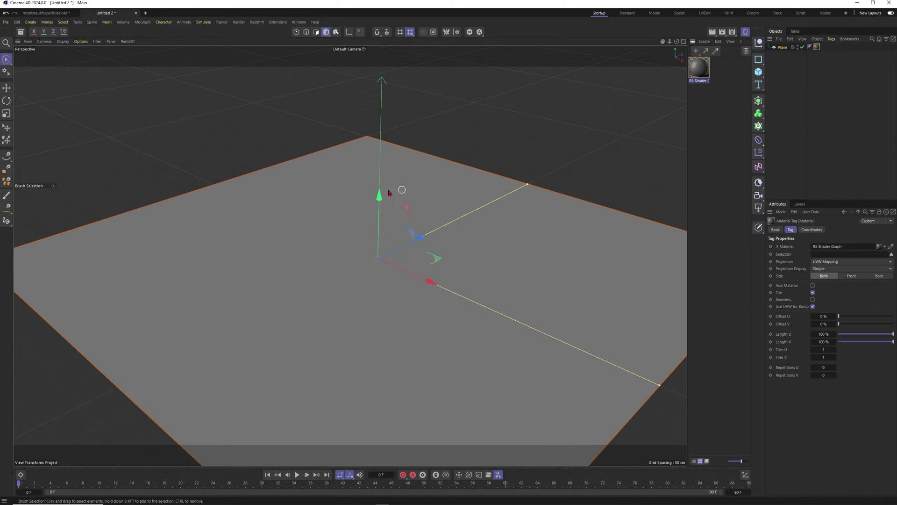
{"action": "left_click", "coordinate": [561, 88]}
{"action": "left_click_drag", "start_coordinate": [604, 122], "coordinate": [550, 140], "text": "alt"}
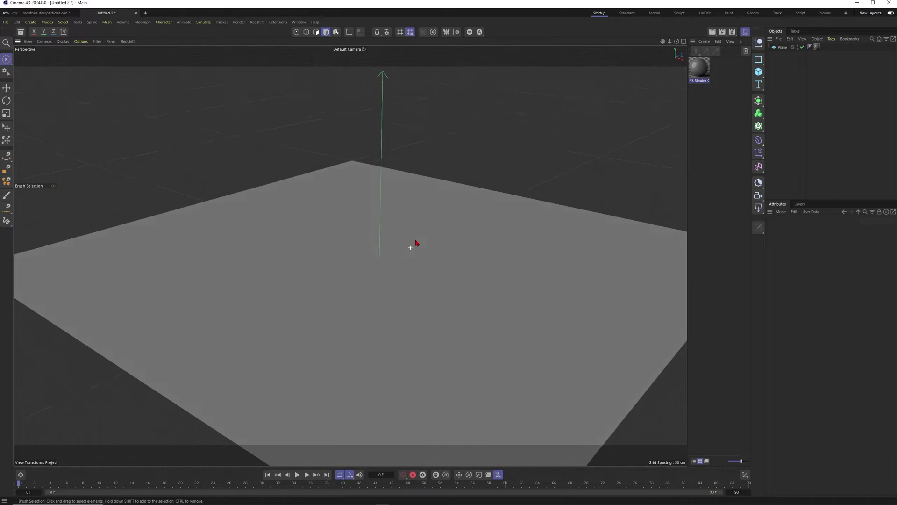
Add a 20 cm radius sphere above the floor, shown in wireframe.
{"action": "left_click", "coordinate": [759, 73]}
{"action": "left_click", "coordinate": [827, 147]}
{"action": "left_click_drag", "start_coordinate": [395, 184], "coordinate": [403, 137]}
{"action": "type", "text": "50"}
{"action": "key", "text": "Return"}
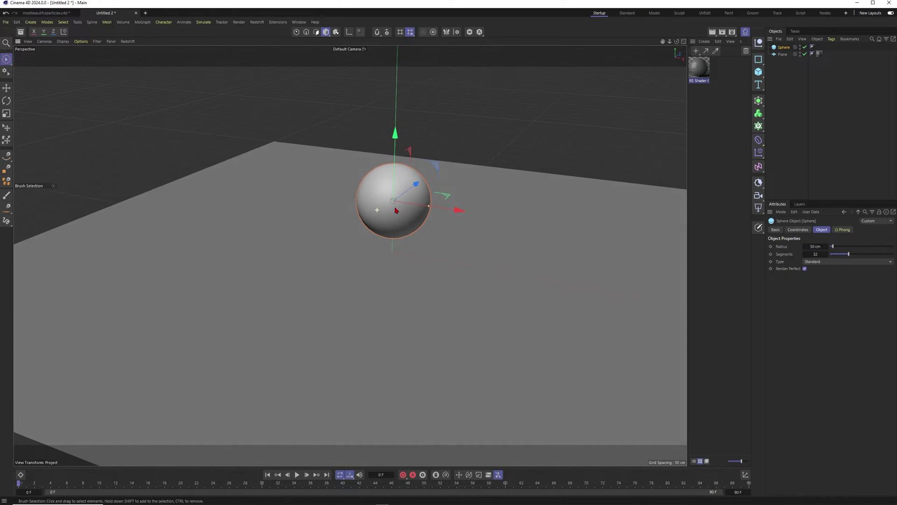
{"action": "type", "text": "20"}
{"action": "key", "text": "Return"}
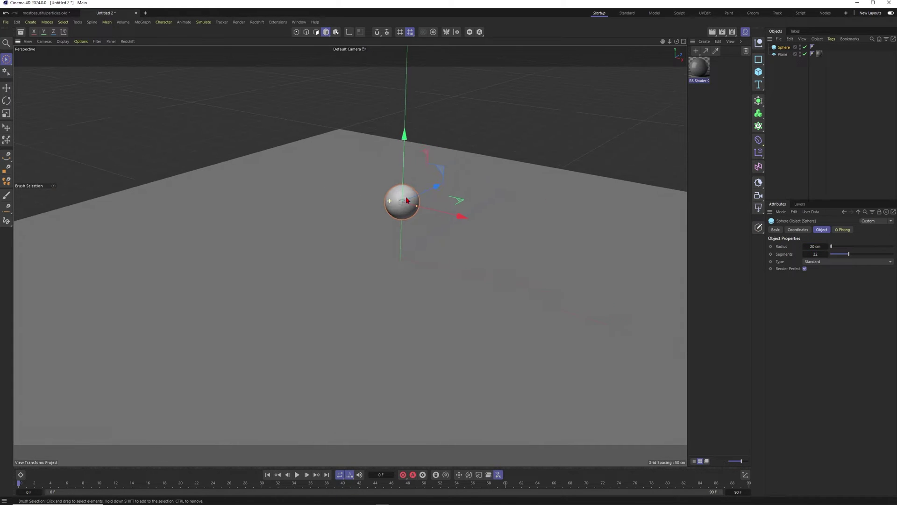
{"action": "left_click_drag", "start_coordinate": [329, 200], "coordinate": [475, 229], "text": "alt"}
{"action": "key", "text": "n+g"}
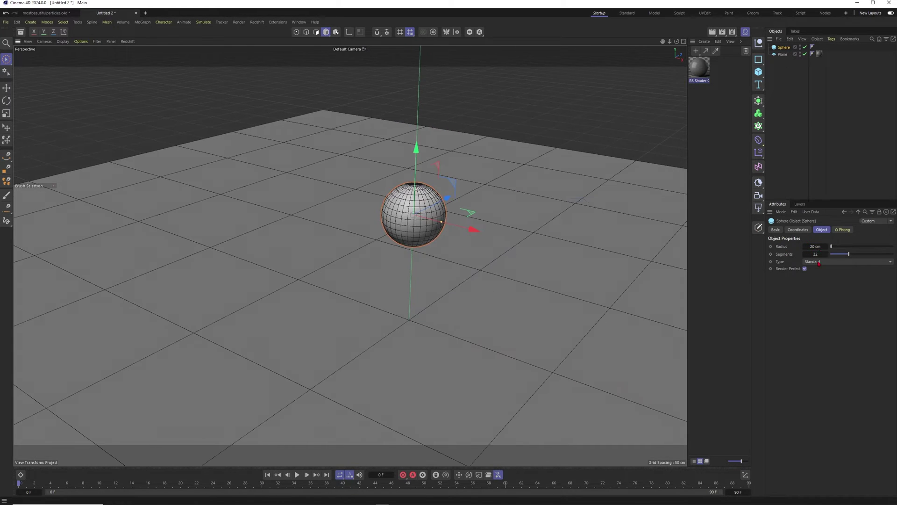
Make the sphere a Hexahedron type with 100 segments.
{"action": "left_click", "coordinate": [847, 262]}
{"action": "left_click", "coordinate": [825, 300]}
{"action": "scroll", "coordinate": [421, 211], "scroll_direction": "up", "scroll_amount": 3}
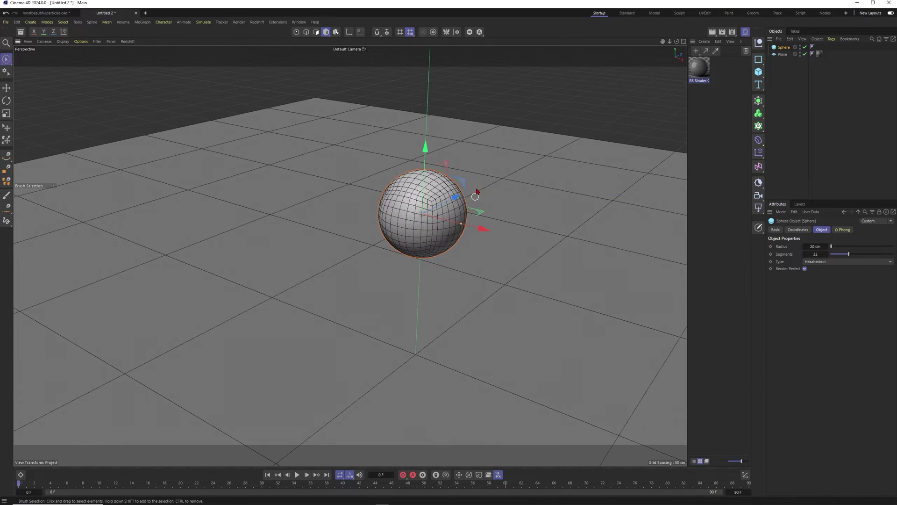
{"action": "double_click", "coordinate": [815, 254]}
{"action": "type", "text": "100"}
{"action": "key", "text": "Return"}
{"action": "left_click", "coordinate": [793, 133]}
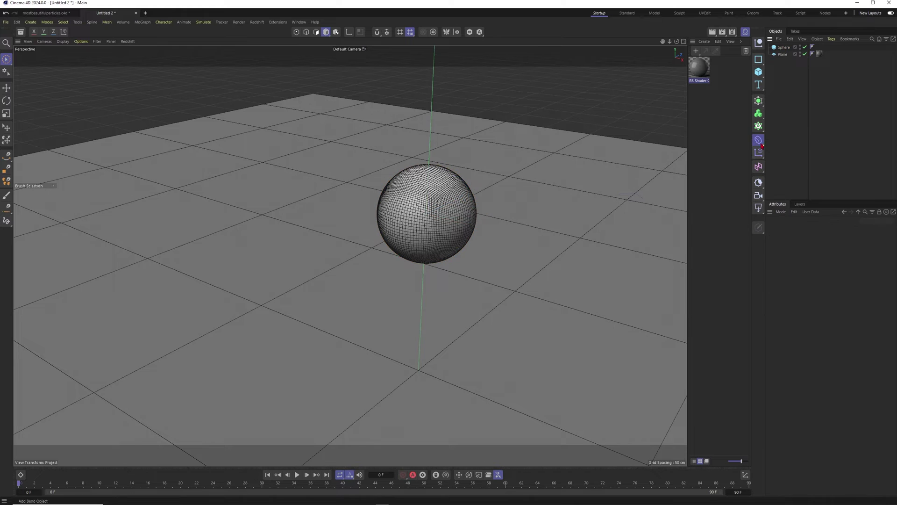
Add a Displacer deformer as a child of the sphere.
{"action": "left_click", "coordinate": [759, 146]}
{"action": "left_click", "coordinate": [790, 331]}
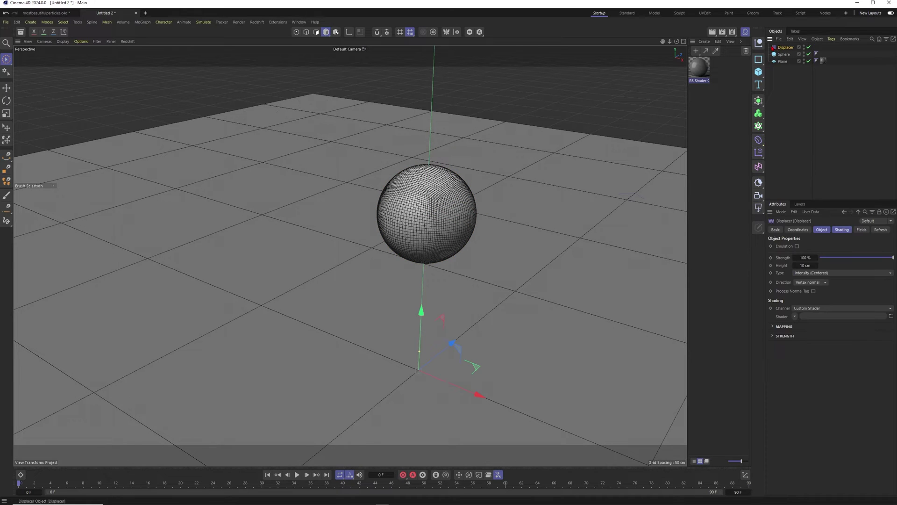
{"action": "left_click_drag", "start_coordinate": [785, 47], "coordinate": [786, 54]}
{"action": "left_click", "coordinate": [784, 47]}
{"action": "left_click", "coordinate": [791, 55]}
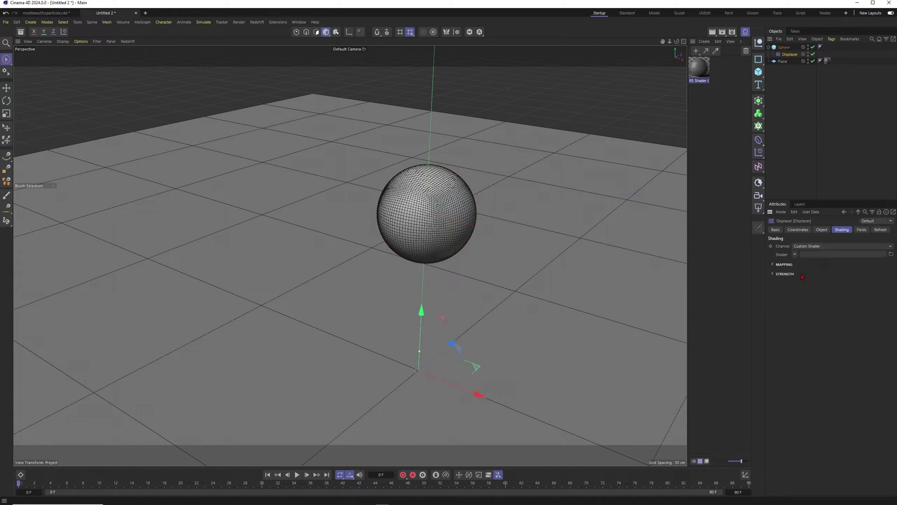
Set the Displacer shader to Noise with a 300% global scale.
{"action": "left_click", "coordinate": [842, 253]}
{"action": "left_click", "coordinate": [813, 334]}
{"action": "middle_click_drag", "start_coordinate": [418, 232], "coordinate": [421, 225], "text": "alt"}
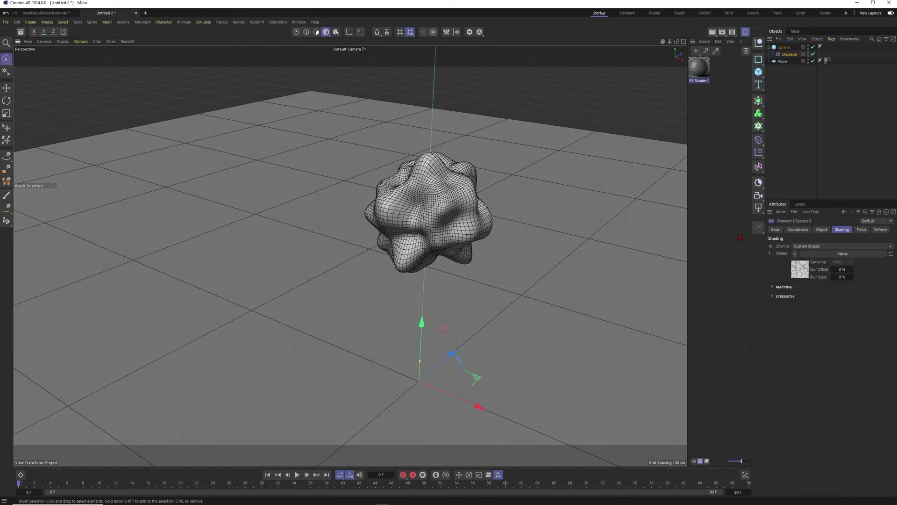
{"action": "left_click", "coordinate": [800, 269]}
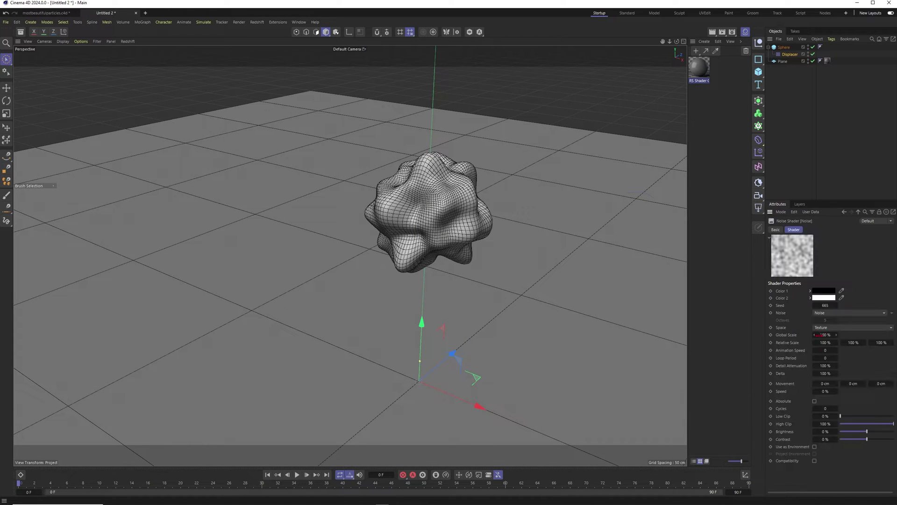
{"action": "key", "text": "Return"}
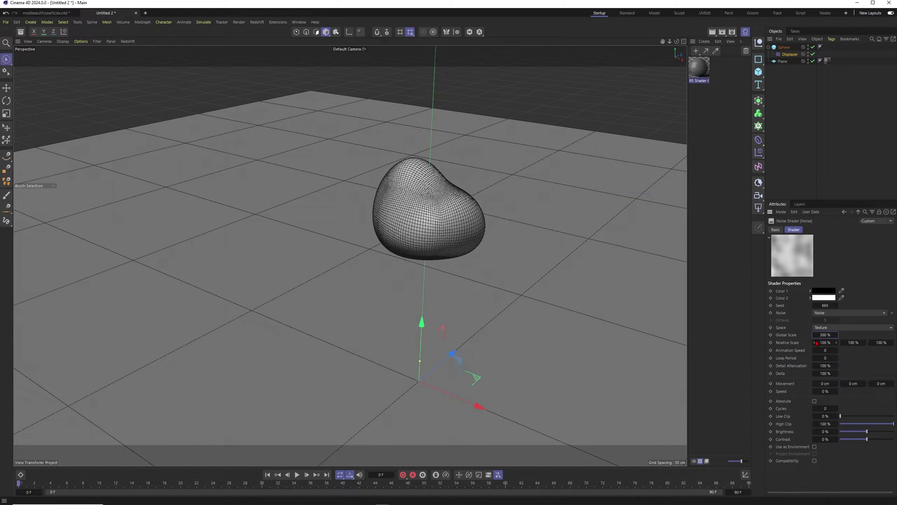
{"action": "middle_click_drag", "start_coordinate": [418, 232], "coordinate": [421, 267], "text": "alt"}
Duplicate the stone to the right, with a new noise seed and 250% scale.
{"action": "left_click", "coordinate": [784, 48]}
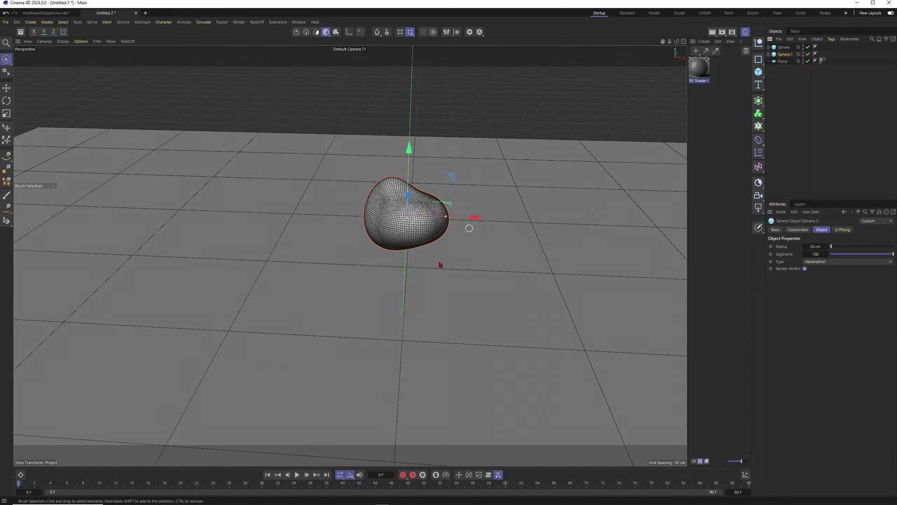
{"action": "left_click_drag", "start_coordinate": [470, 217], "coordinate": [577, 217], "text": "ctrl"}
{"action": "scroll", "coordinate": [577, 218], "scroll_direction": "down", "scroll_amount": 2}
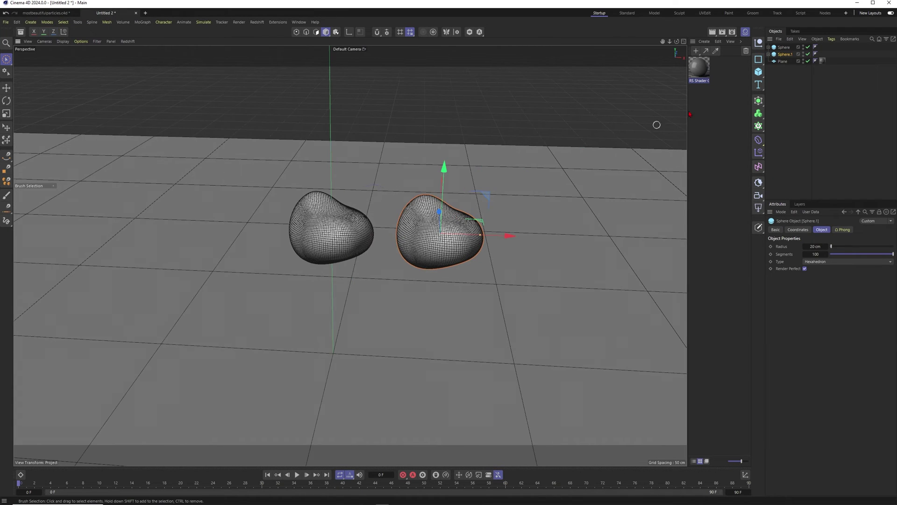
{"action": "left_click", "coordinate": [774, 60]}
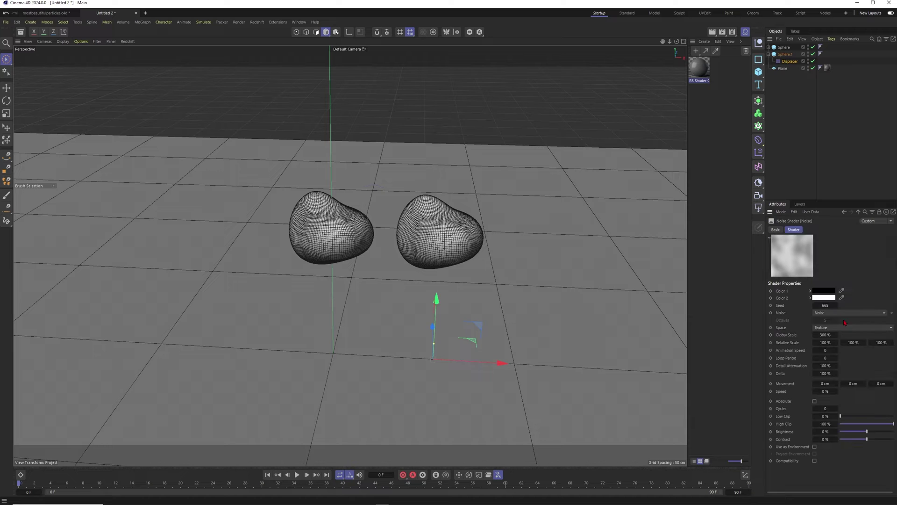
{"action": "left_click", "coordinate": [838, 305]}
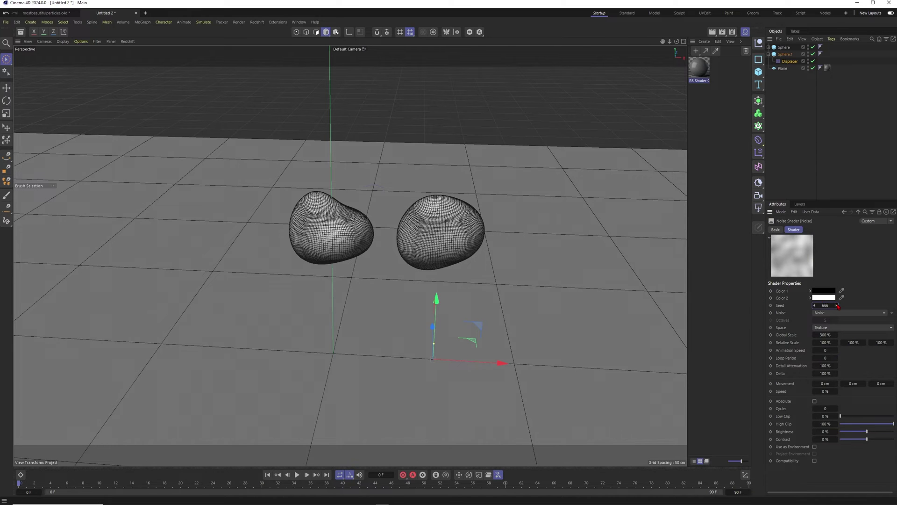
{"action": "left_click", "coordinate": [837, 304]}
{"action": "left_click", "coordinate": [825, 334]}
{"action": "type", "text": "250"}
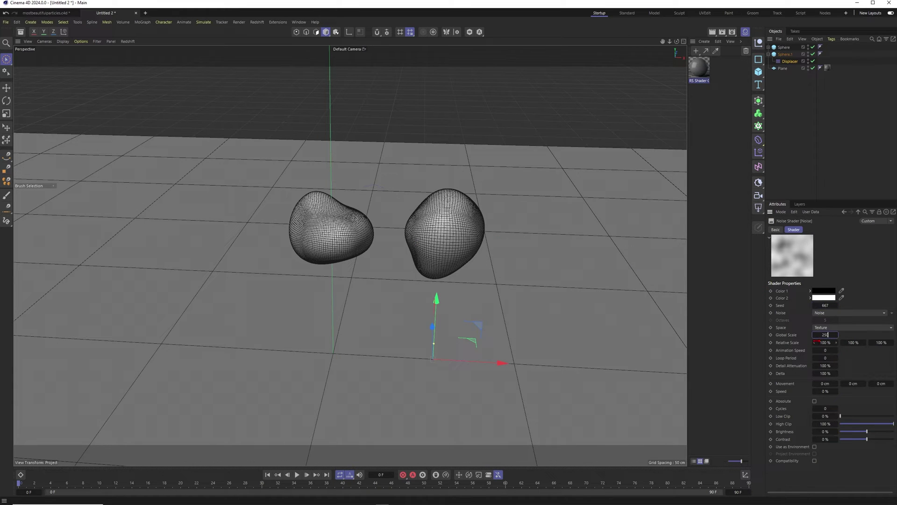
{"action": "key", "text": "Return"}
{"action": "mouse_move", "coordinate": [444, 240]}
{"action": "left_mouse_down", "text": "alt"}
{"action": "mouse_move", "coordinate": [463, 232]}
{"action": "mouse_move", "coordinate": [449, 140]}
{"action": "left_mouse_up", "text": "alt"}
Switch the viewport to smooth Gouraud shading and collapse the copy's children.
{"action": "key", "text": "n"}
{"action": "key", "text": "a"}
{"action": "left_click", "coordinate": [794, 91]}
{"action": "left_click", "coordinate": [774, 55]}
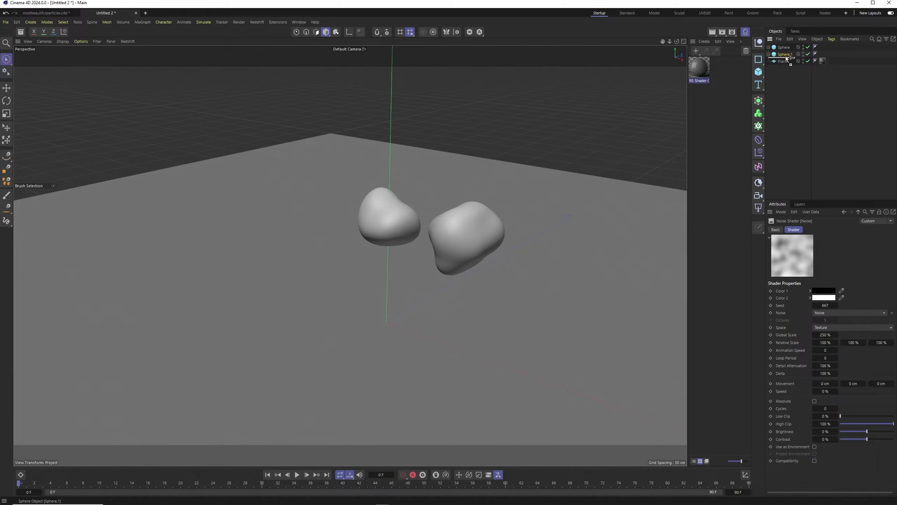
Duplicate a third stone further right and set its noise to Voronoi 1.
{"action": "left_click_drag", "start_coordinate": [492, 242], "coordinate": [603, 249], "text": "ctrl"}
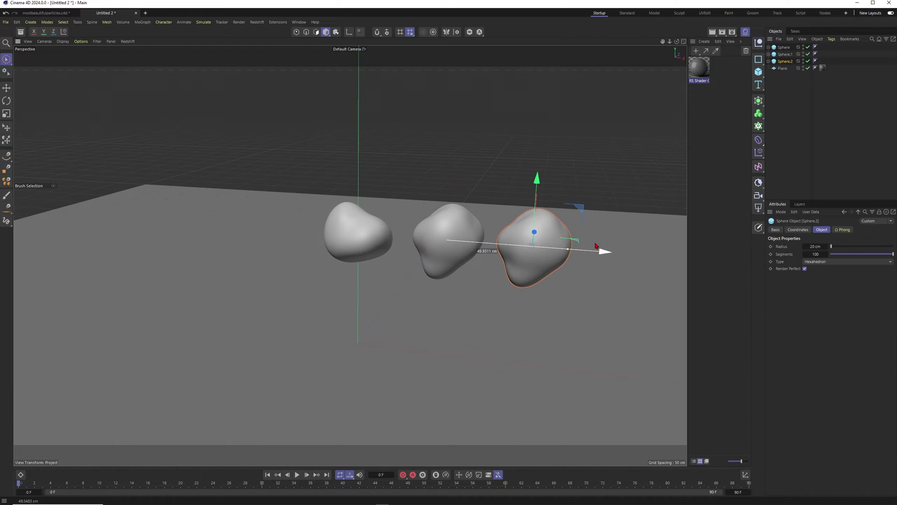
{"action": "left_click", "coordinate": [770, 63]}
{"action": "left_click", "coordinate": [827, 257]}
{"action": "left_click", "coordinate": [852, 313]}
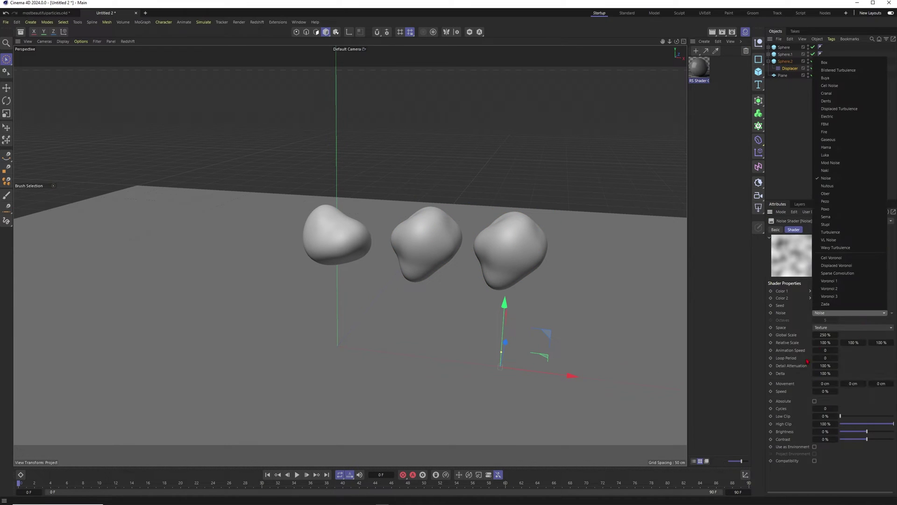
{"action": "left_click", "coordinate": [829, 281]}
{"action": "mouse_move", "coordinate": [505, 247]}
{"action": "middle_mouse_down"}
{"action": "mouse_move", "coordinate": [491, 251]}
{"action": "mouse_move", "coordinate": [513, 243]}
{"action": "mouse_move", "coordinate": [504, 238]}
{"action": "middle_mouse_up"}
Give the third stone 500 segments and change its noise seed to 669.
{"action": "left_click", "coordinate": [515, 242]}
{"action": "double_click", "coordinate": [814, 254]}
{"action": "middle_click_drag", "start_coordinate": [516, 242], "coordinate": [456, 246]}
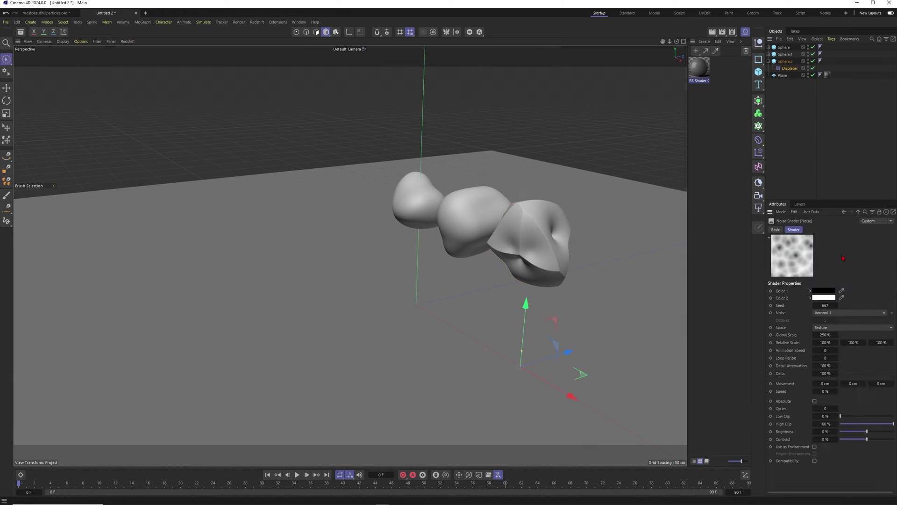
{"action": "left_click_drag", "start_coordinate": [839, 311], "coordinate": [836, 305]}
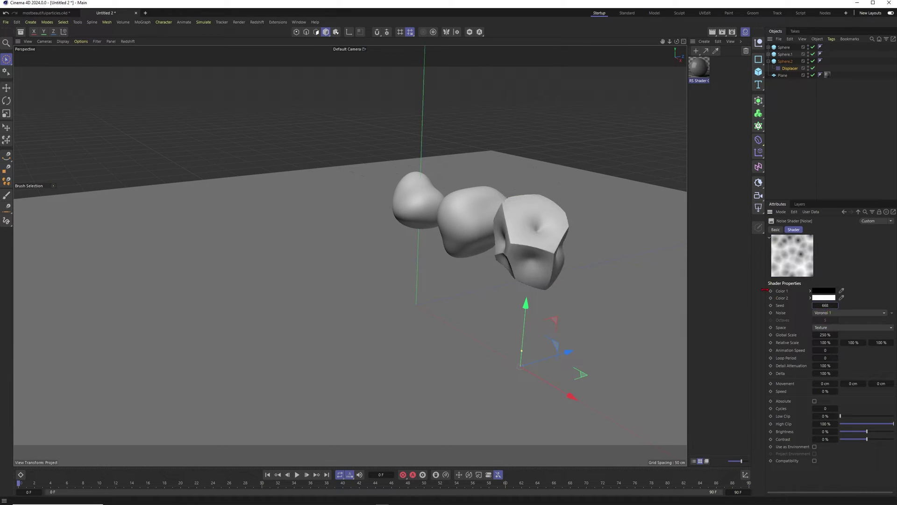
{"action": "middle_click_drag", "start_coordinate": [533, 246], "coordinate": [438, 244]}
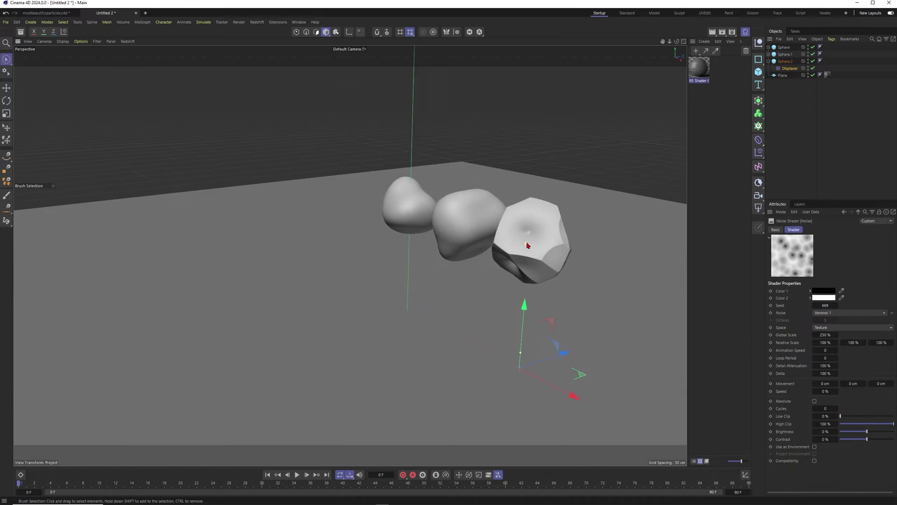
{"action": "left_click_drag", "start_coordinate": [437, 245], "coordinate": [350, 231], "text": "alt"}
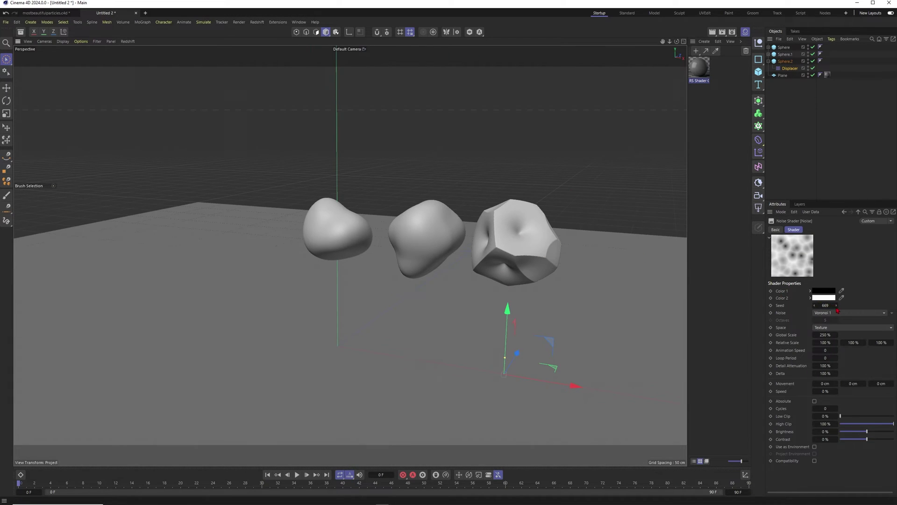
Convert the three displaced spheres with Make Editable.
{"action": "left_click", "coordinate": [787, 62]}
{"action": "left_click", "coordinate": [787, 62]}
{"action": "right_click", "coordinate": [787, 62]}
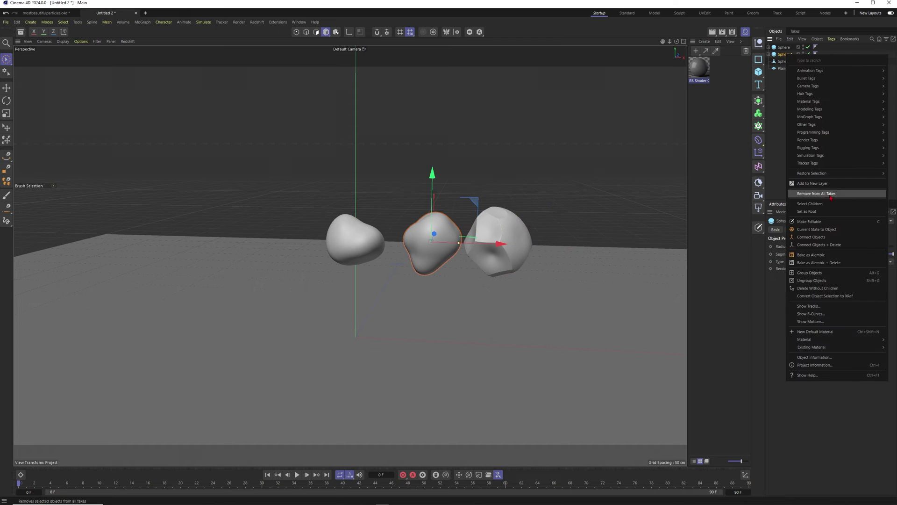
{"action": "left_click", "coordinate": [826, 254]}
{"action": "left_click", "coordinate": [783, 47]}
{"action": "right_click", "coordinate": [785, 47]}
{"action": "left_click", "coordinate": [817, 238]}
Show the mesh wireframes and select the faceted right-hand rock.
{"action": "left_click_drag", "start_coordinate": [421, 238], "coordinate": [490, 263], "text": "alt"}
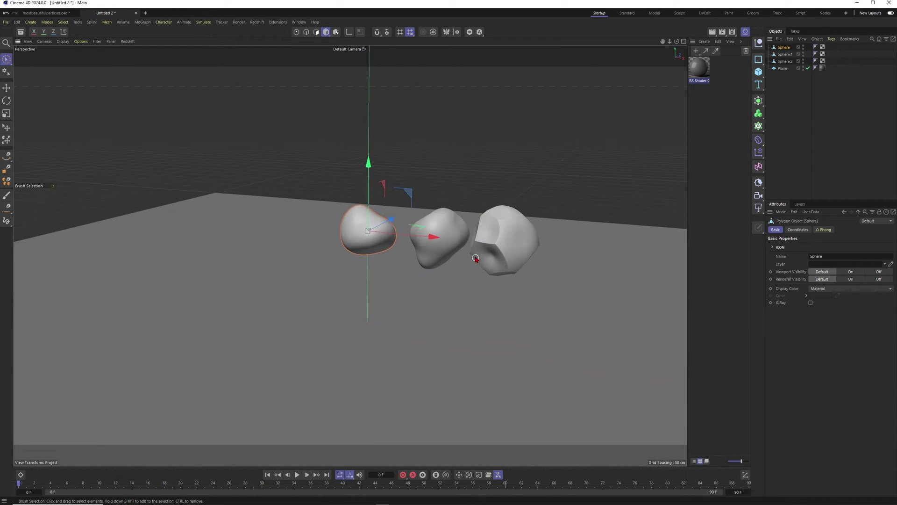
{"action": "key", "text": "n+g"}
{"action": "middle_click_drag", "start_coordinate": [490, 263], "coordinate": [493, 237], "text": "alt"}
{"action": "scroll", "coordinate": [494, 237], "scroll_direction": "up", "scroll_amount": 3}
{"action": "left_click", "coordinate": [491, 232]}
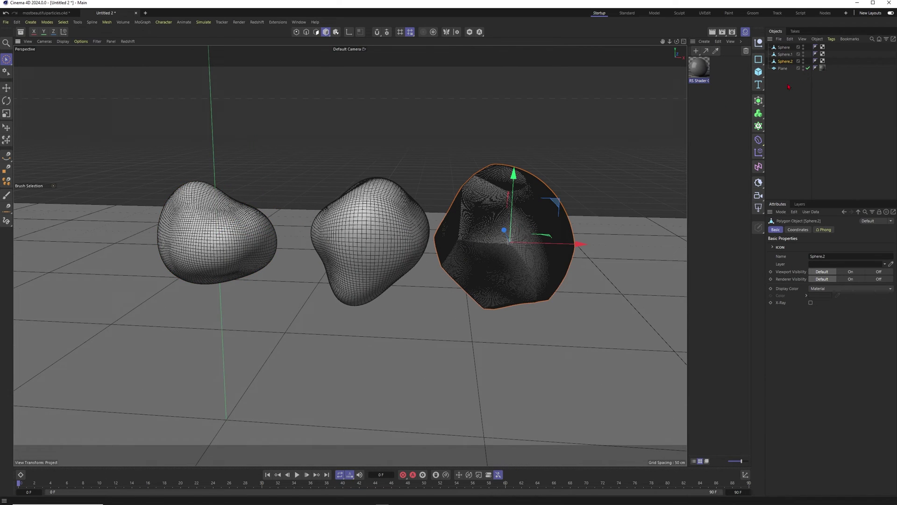
{"action": "scroll", "coordinate": [481, 236], "scroll_direction": "up", "scroll_amount": 2}
{"action": "scroll", "coordinate": [481, 236], "scroll_direction": "up", "scroll_amount": 2}
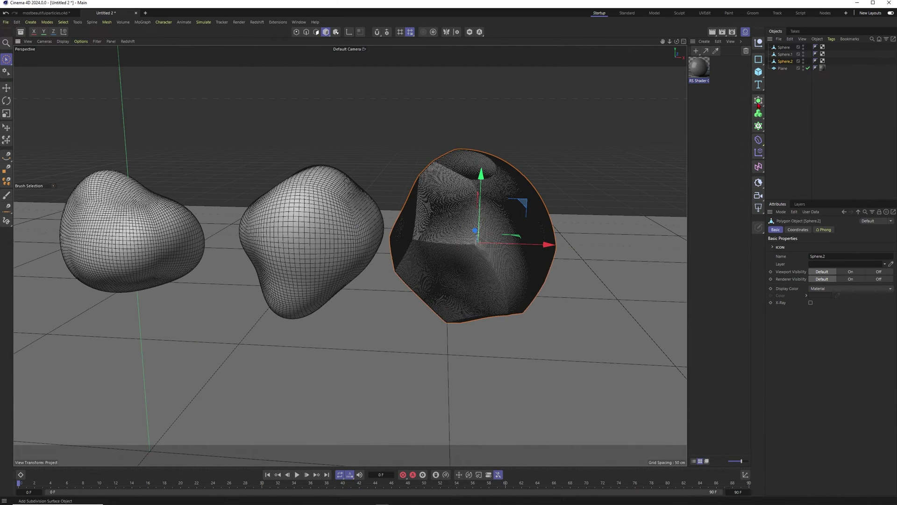
Add a Remesh generator for the right rock at 15% mesh density.
{"action": "left_click", "coordinate": [759, 102]}
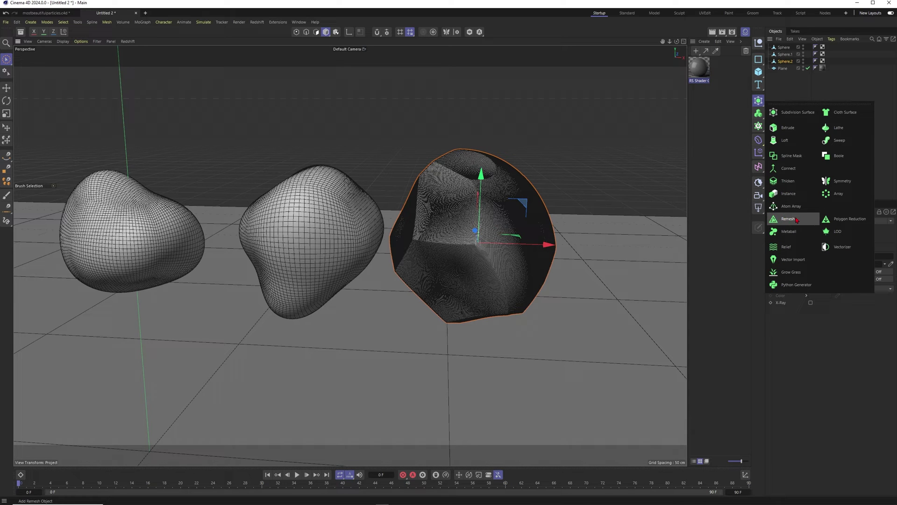
{"action": "left_click", "coordinate": [798, 219]}
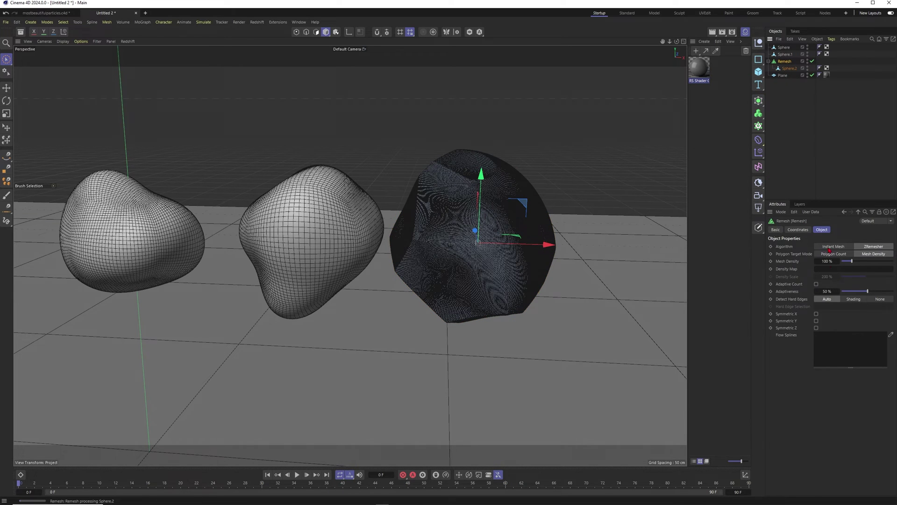
{"action": "double_click", "coordinate": [826, 260]}
{"action": "type", "text": "0"}
{"action": "key", "text": "Return"}
{"action": "key", "text": "Return"}
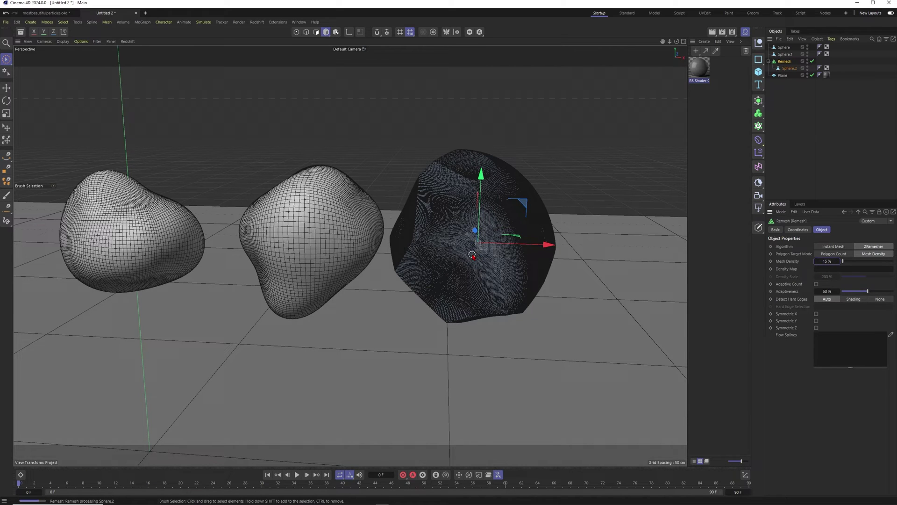
{"action": "scroll", "coordinate": [472, 238], "scroll_direction": "down", "scroll_amount": 3}
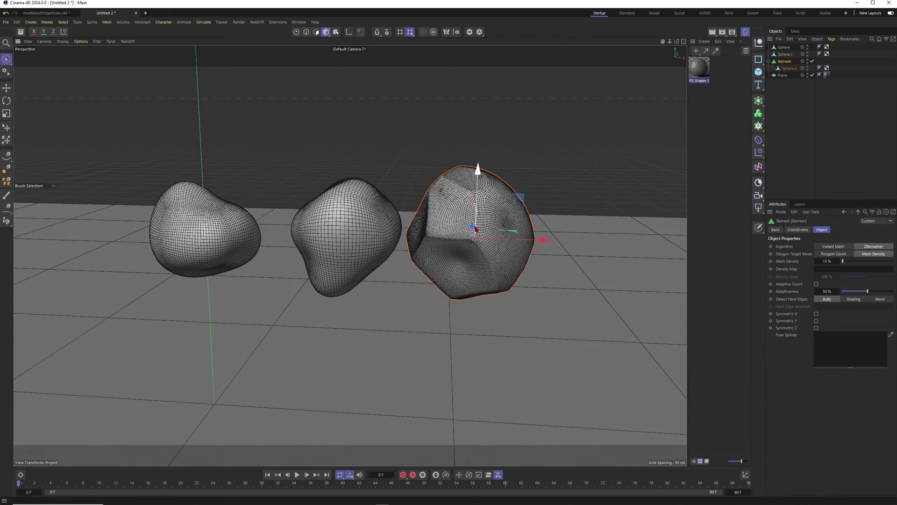
Bake the remeshed rock into a polygon object and restore solid shading.
{"action": "left_click", "coordinate": [495, 227]}
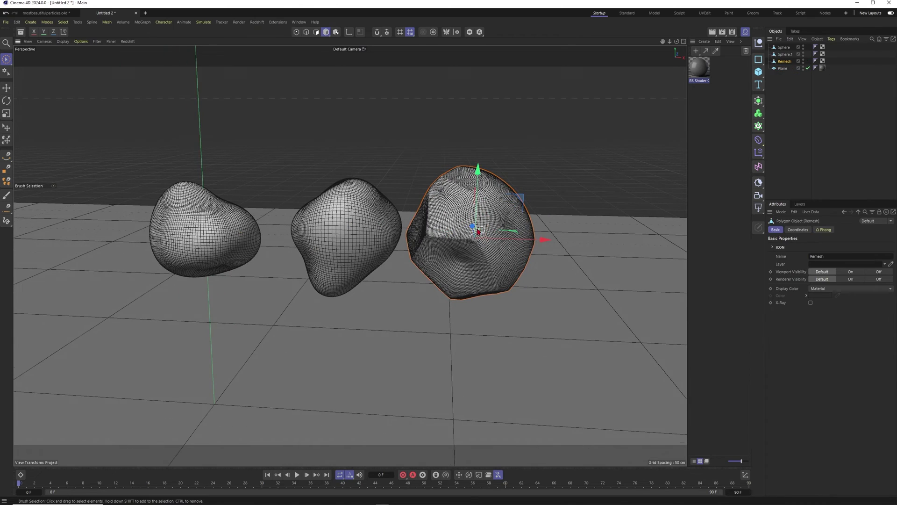
{"action": "left_click_drag", "start_coordinate": [496, 227], "coordinate": [465, 224], "text": "alt"}
{"action": "right_click", "coordinate": [465, 225]}
{"action": "left_click", "coordinate": [484, 239]}
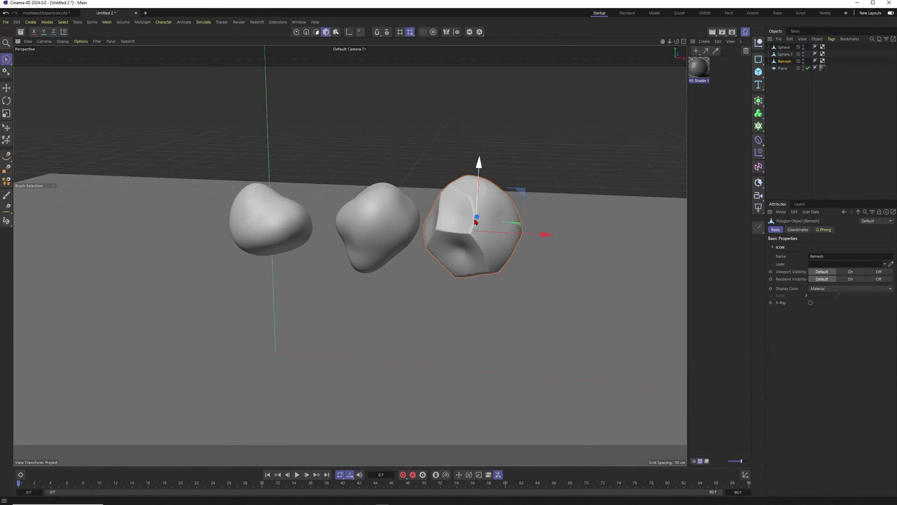
{"action": "scroll", "coordinate": [451, 247], "scroll_direction": "down", "scroll_amount": 4}
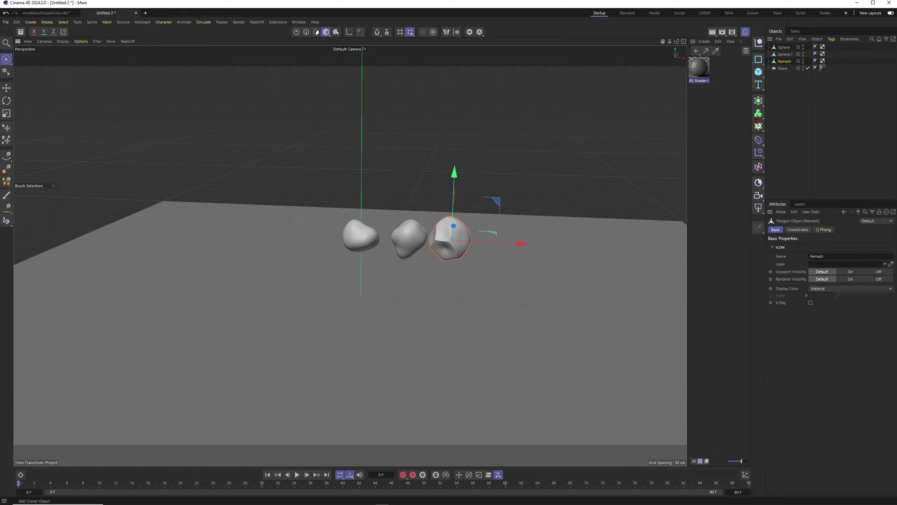
Add a MoGraph Cloner and place the three rocks inside it.
{"action": "left_click", "coordinate": [758, 126]}
{"action": "left_click", "coordinate": [778, 137]}
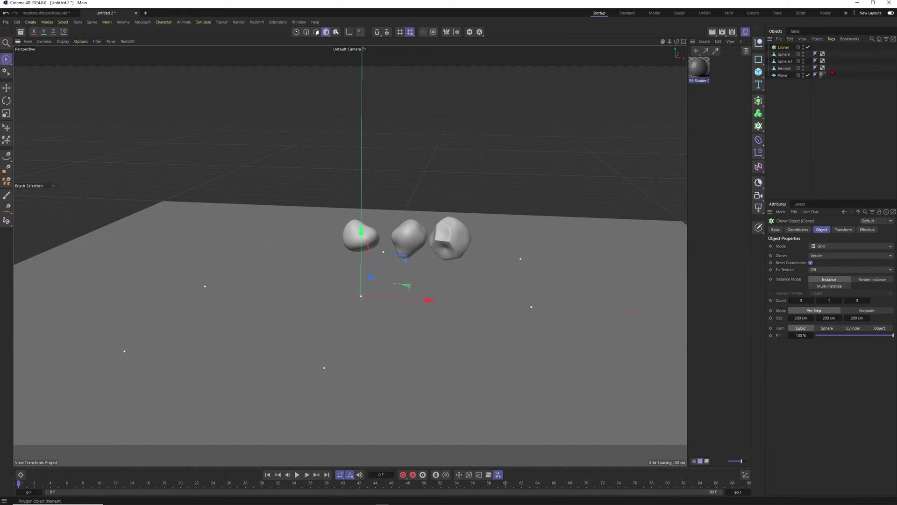
{"action": "mouse_move", "coordinate": [839, 72]}
{"action": "left_mouse_down"}
{"action": "mouse_move", "coordinate": [775, 52]}
{"action": "mouse_move", "coordinate": [788, 47]}
{"action": "left_mouse_up"}
{"action": "left_click_drag", "start_coordinate": [421, 266], "coordinate": [377, 240], "text": "alt"}
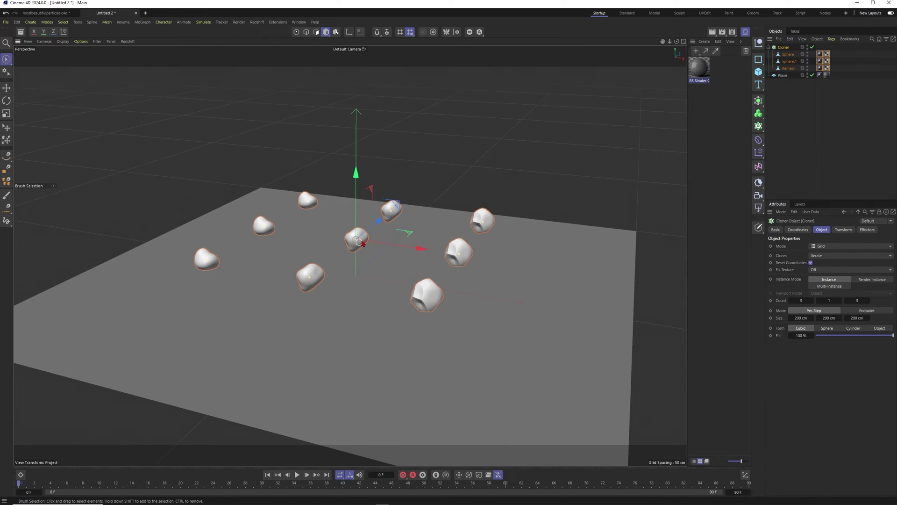
{"action": "scroll", "coordinate": [377, 240], "scroll_direction": "down", "scroll_amount": 3}
Set the cloner grid to 10×10×10 clones with 40 cm spacing.
{"action": "double_click", "coordinate": [857, 300]}
{"action": "type", "text": "10"}
{"action": "double_click", "coordinate": [802, 300]}
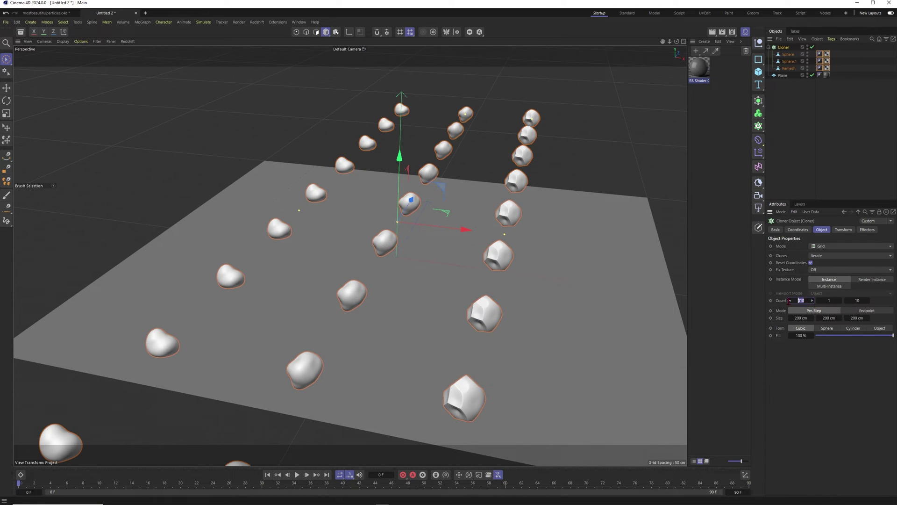
{"action": "type", "text": "10"}
{"action": "key", "text": "Return"}
{"action": "scroll", "coordinate": [421, 246], "scroll_direction": "down", "scroll_amount": 5}
{"action": "double_click", "coordinate": [829, 317]}
{"action": "type", "text": "30"}
{"action": "key", "text": "Tab"}
{"action": "type", "text": "30"}
{"action": "key", "text": "Tab"}
{"action": "type", "text": "30"}
{"action": "key", "text": "Return"}
{"action": "left_click_drag", "start_coordinate": [554, 224], "coordinate": [533, 295], "text": "alt"}
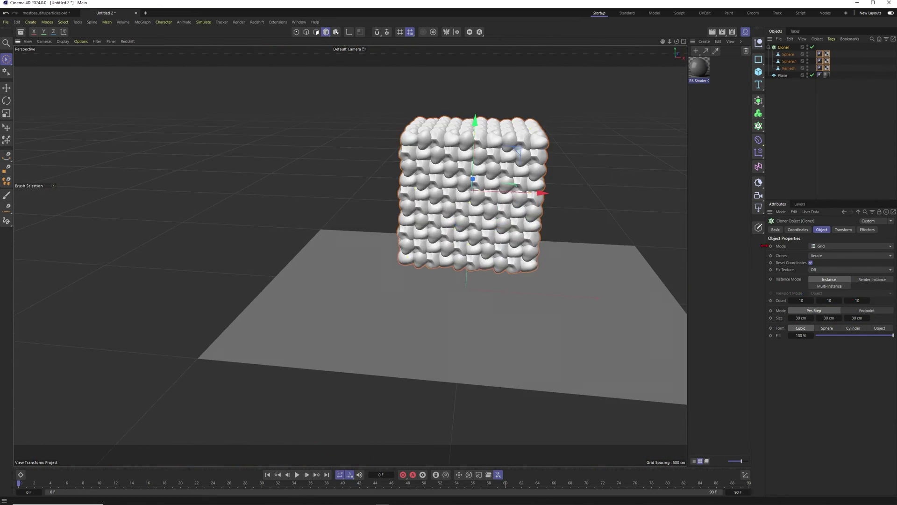
{"action": "double_click", "coordinate": [801, 318]}
{"action": "type", "text": "40"}
{"action": "key", "text": "Tab"}
{"action": "type", "text": "40"}
{"action": "key", "text": "Tab"}
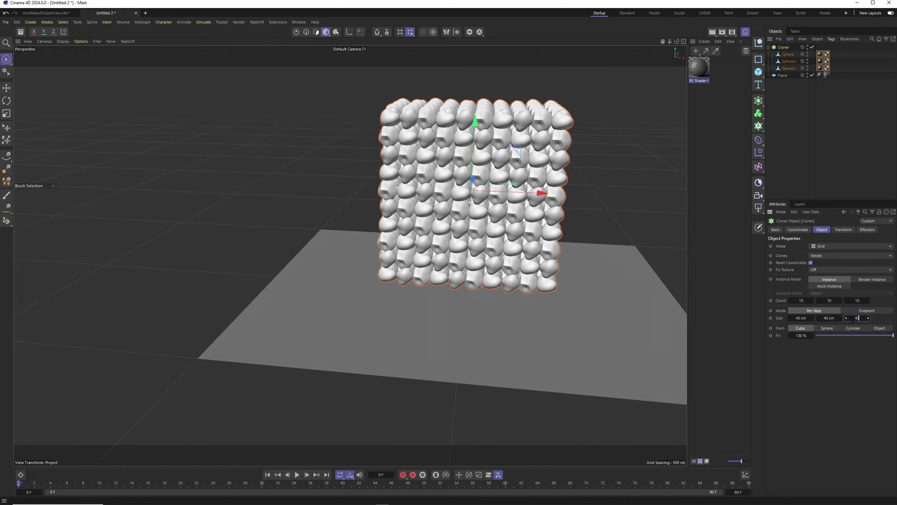
{"action": "type", "text": "40"}
{"action": "left_click_drag", "start_coordinate": [670, 233], "coordinate": [653, 210], "text": "alt"}
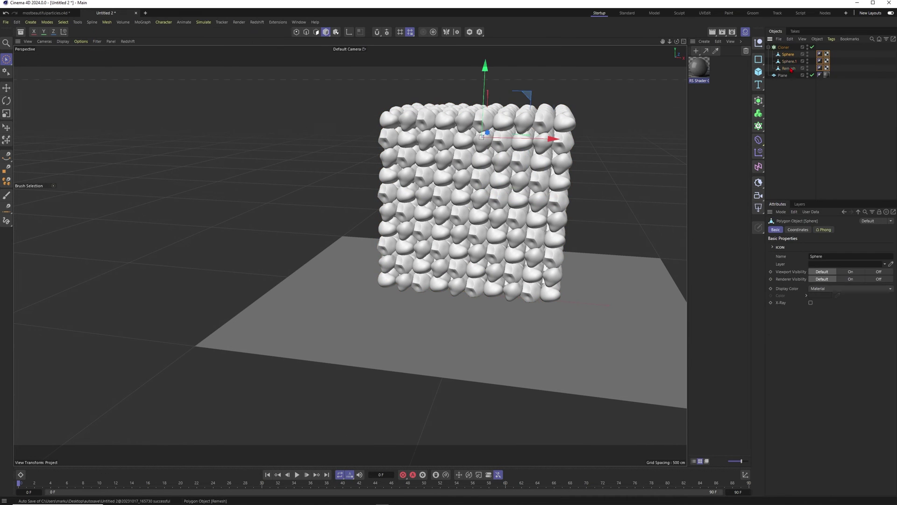
Enlarge the floor plane to 10000 by 10000 cm.
{"action": "key", "text": "t"}
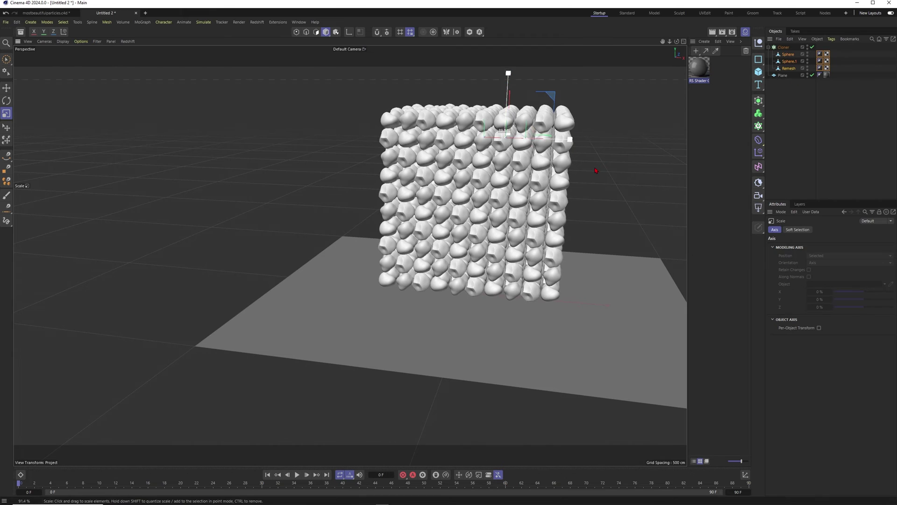
{"action": "mouse_move", "coordinate": [575, 133]}
{"action": "left_mouse_down", "text": "alt"}
{"action": "mouse_move", "coordinate": [508, 148]}
{"action": "mouse_move", "coordinate": [560, 265]}
{"action": "left_mouse_up", "text": "alt"}
{"action": "scroll", "coordinate": [533, 211], "scroll_direction": "down", "scroll_amount": 3}
{"action": "left_click", "coordinate": [561, 265]}
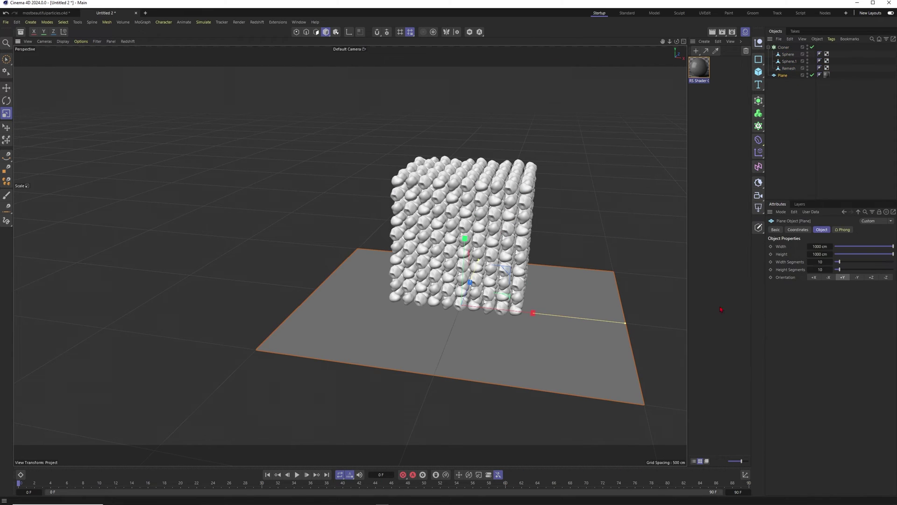
{"action": "key", "text": "Tab"}
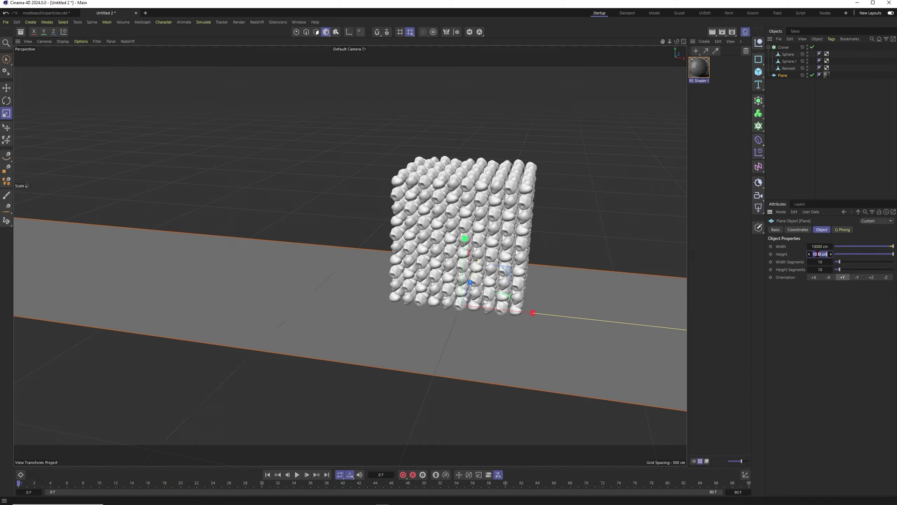
{"action": "key", "text": "Return"}
{"action": "left_click_drag", "start_coordinate": [519, 242], "coordinate": [505, 239], "text": "alt"}
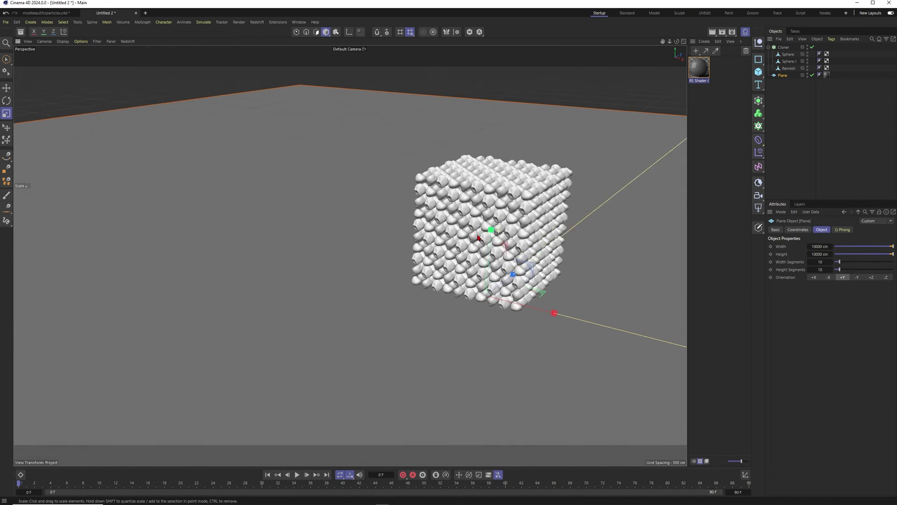
{"action": "scroll", "coordinate": [505, 239], "scroll_direction": "up", "scroll_amount": 2}
{"action": "left_click", "coordinate": [211, 280]}
Give the cloner a Rigid Body tag and set it to Multi-Instance mode.
{"action": "right_click", "coordinate": [786, 48]}
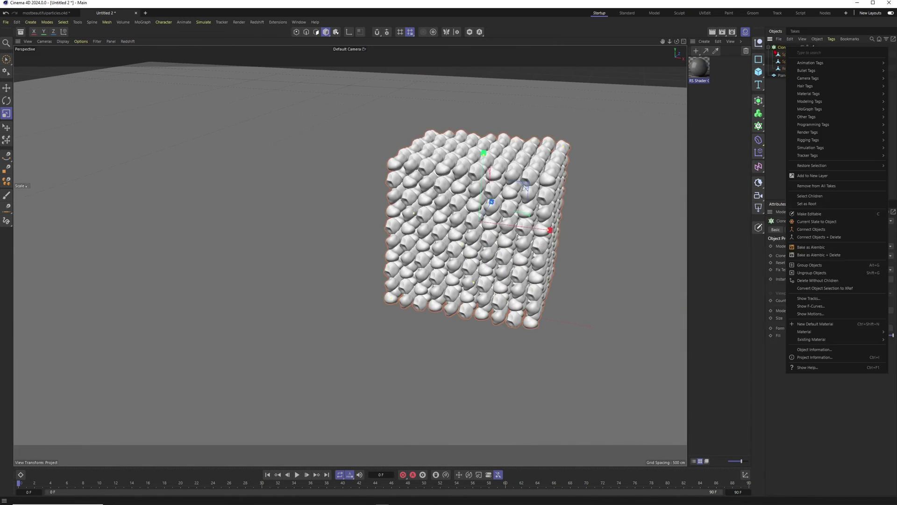
{"action": "left_click", "coordinate": [891, 151]}
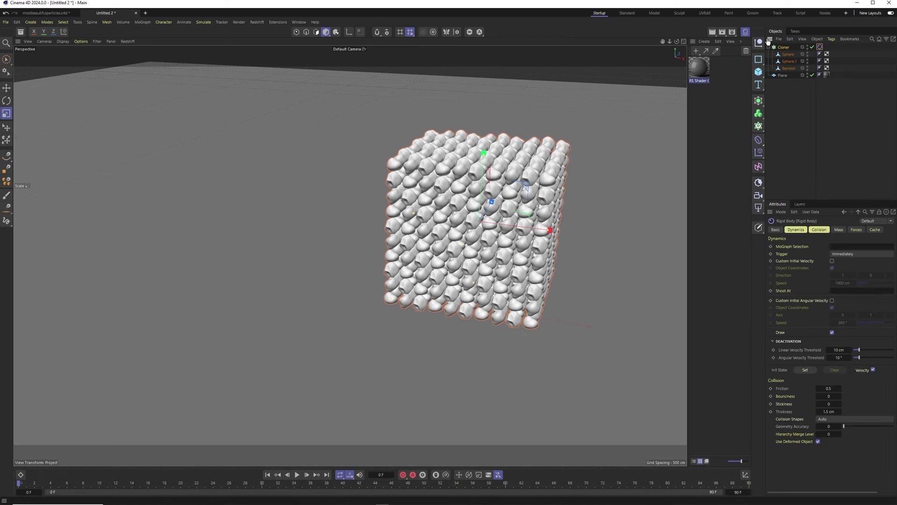
{"action": "left_click", "coordinate": [784, 47]}
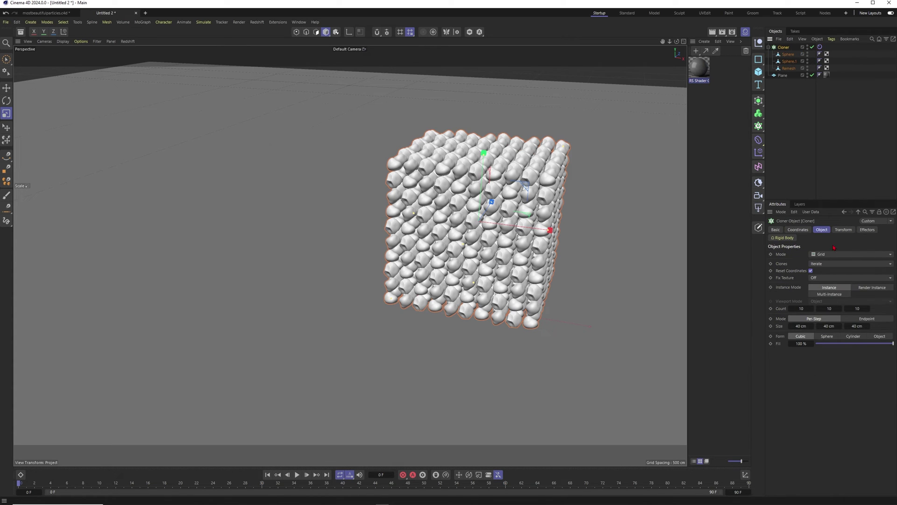
{"action": "left_click", "coordinate": [854, 293]}
{"action": "left_click", "coordinate": [811, 131]}
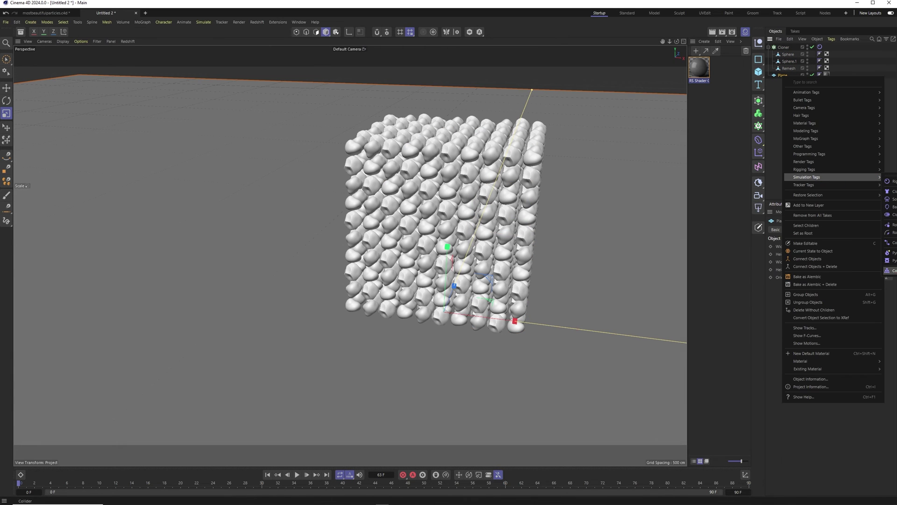
Add a Collider Body tag to the floor and play the simulation.
{"action": "left_click", "coordinate": [828, 175]}
{"action": "key", "text": "F8"}
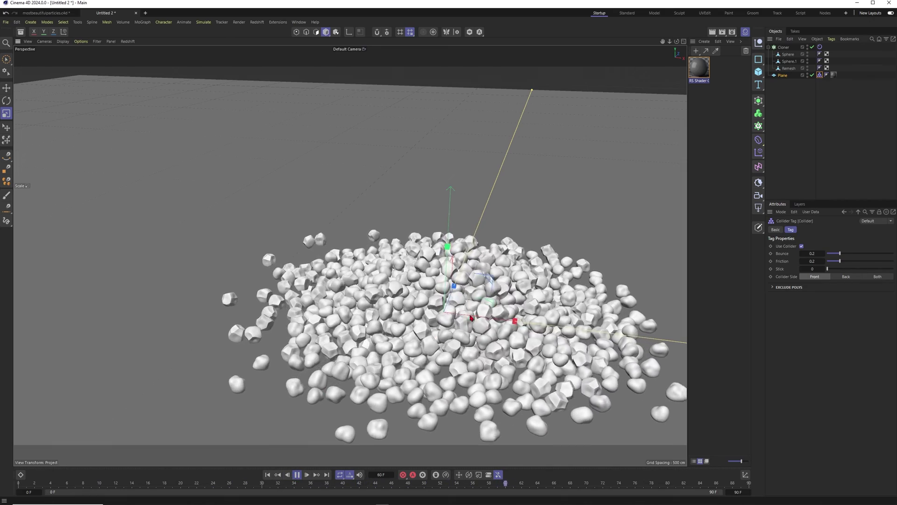
{"action": "left_click_drag", "start_coordinate": [491, 267], "coordinate": [444, 306], "text": "alt"}
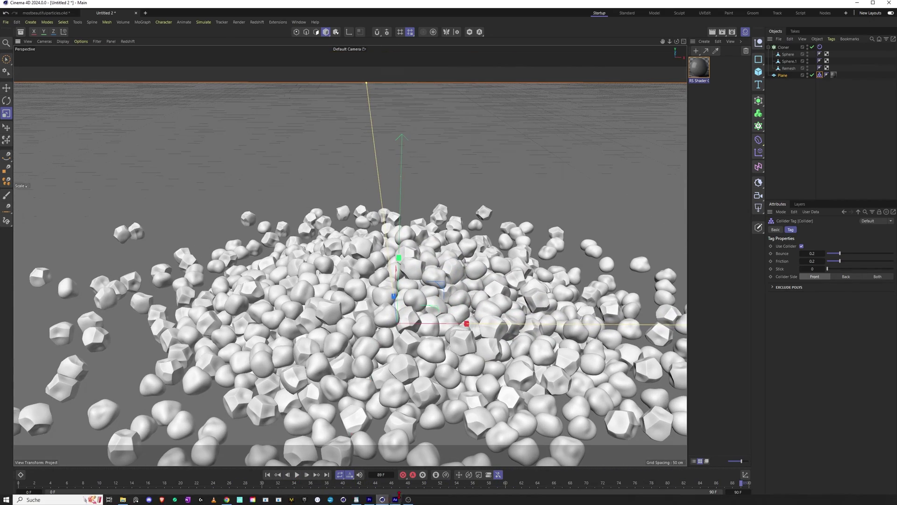
{"action": "left_click", "coordinate": [395, 499]}
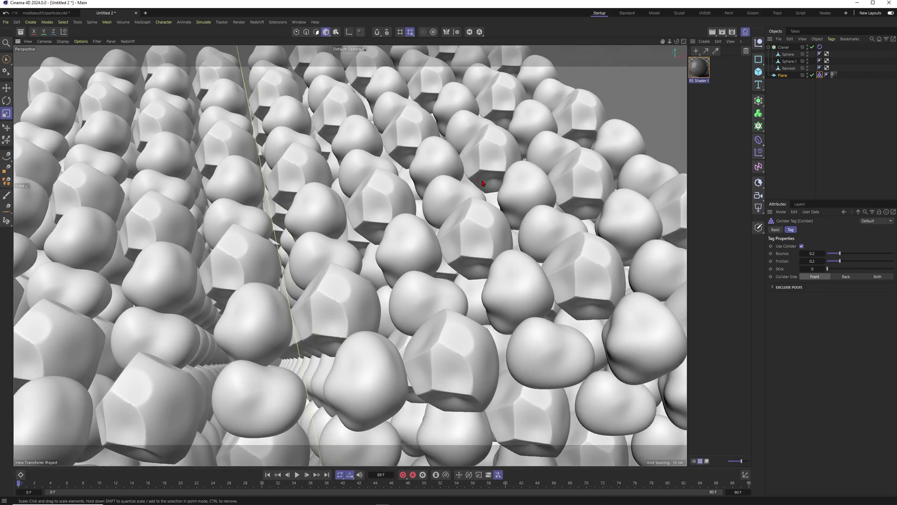
{"action": "mouse_move", "coordinate": [483, 183]}
{"action": "left_mouse_down", "text": "alt"}
{"action": "mouse_move", "coordinate": [423, 260]}
{"action": "mouse_move", "coordinate": [480, 247]}
{"action": "mouse_move", "coordinate": [418, 237]}
{"action": "left_mouse_up", "text": "alt"}
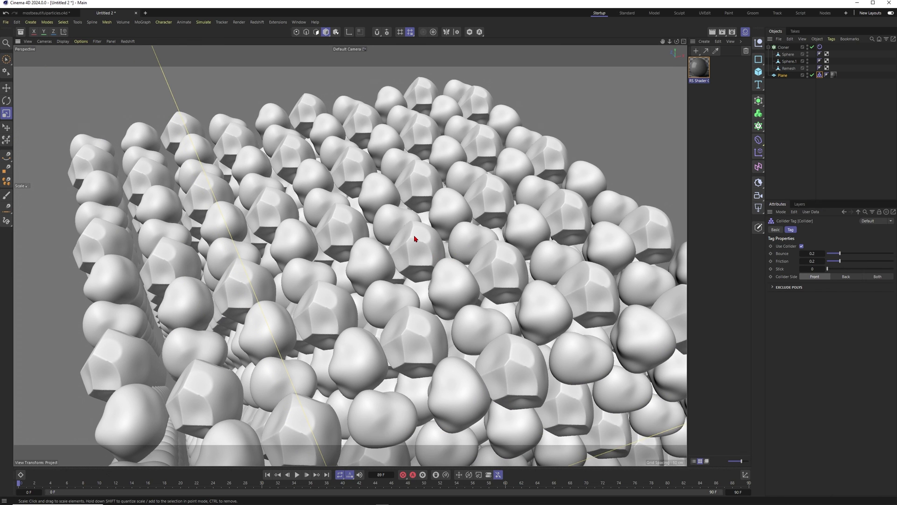